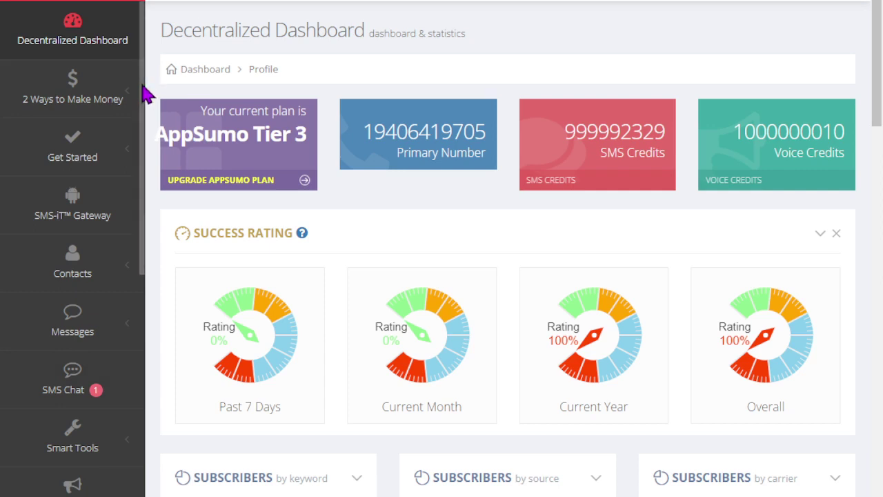
Step: Expand Get Started in the sidebar to list the phone-connection and gateway options
left_click(79, 158)
scroll(69, 161, "down", 3)
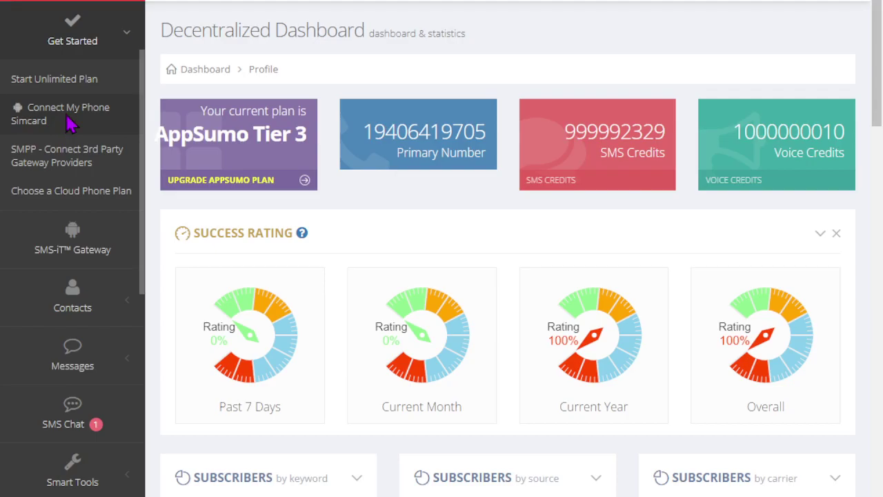
Step: Go to Connect My Phone Simcard, then open the Gateway API test form
left_click(71, 123)
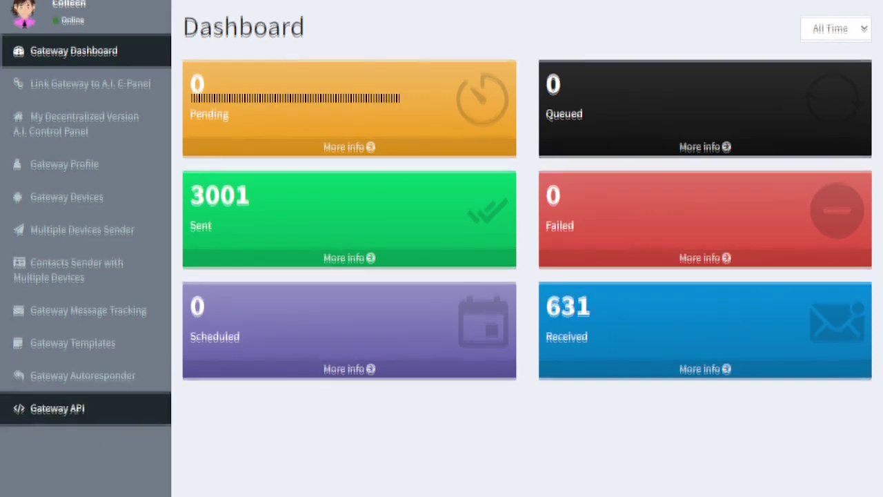
left_click(53, 409)
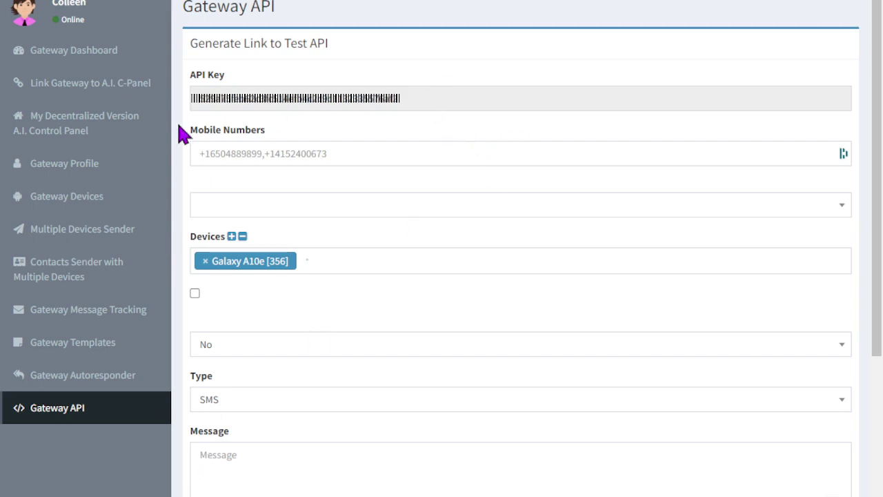
Step: Open Gateway Devices and start adding a device to show the Android QR code
left_click(74, 209)
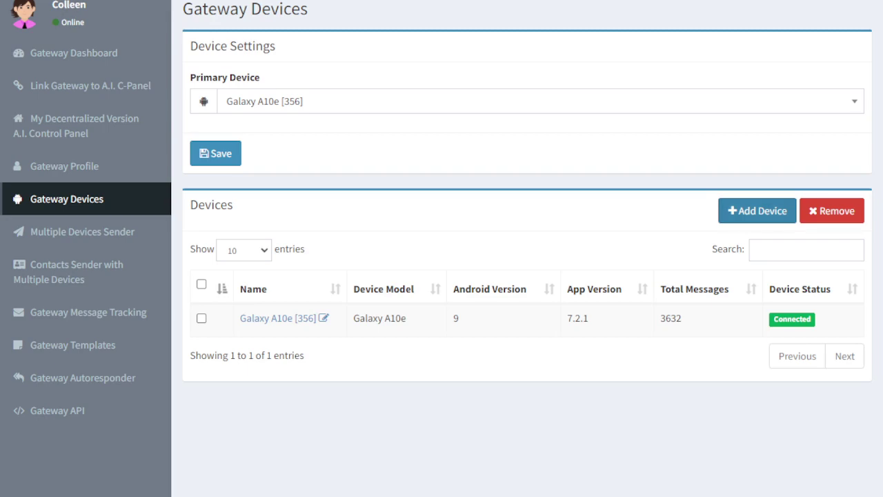
left_click(762, 217)
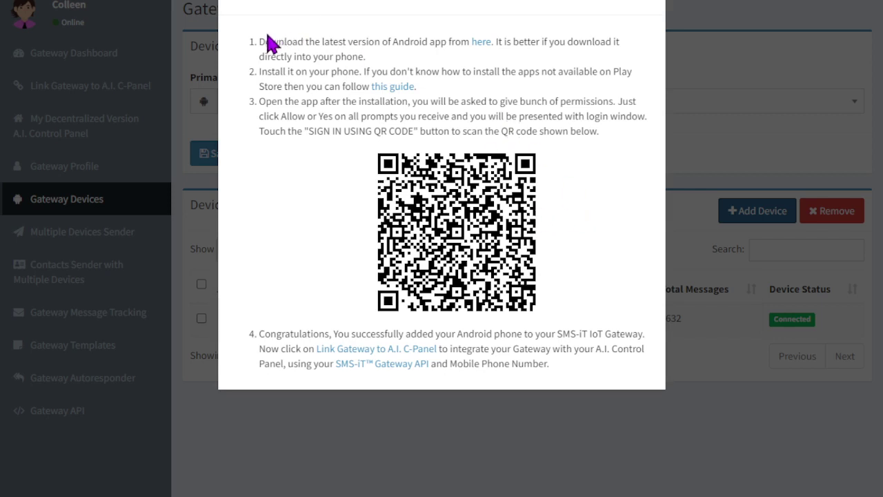
left_click_drag(259, 39, 503, 43)
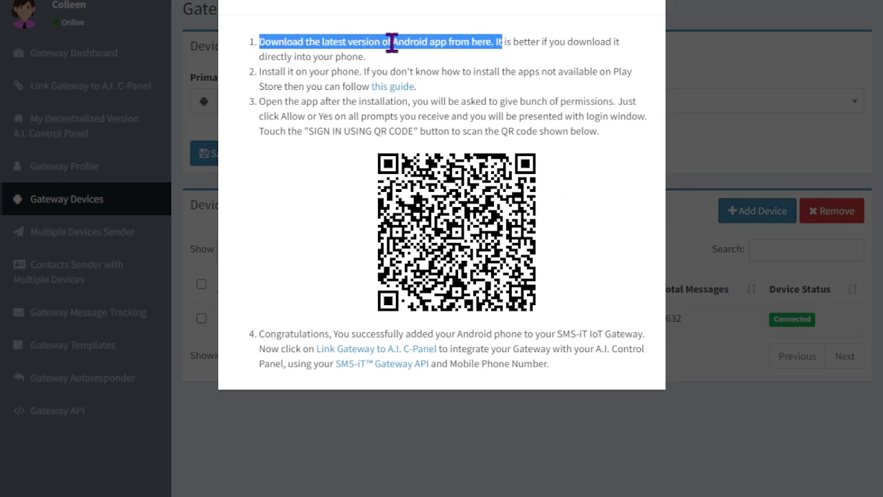
left_click(479, 54)
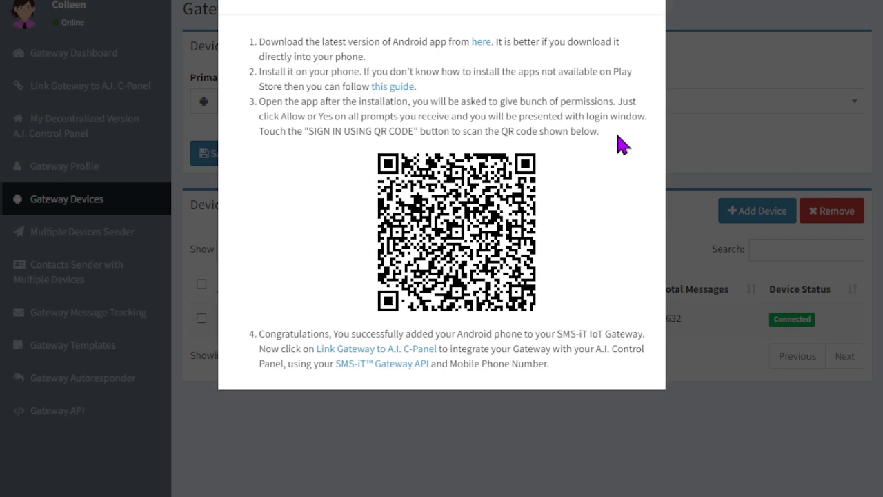
left_click_drag(587, 118, 652, 124)
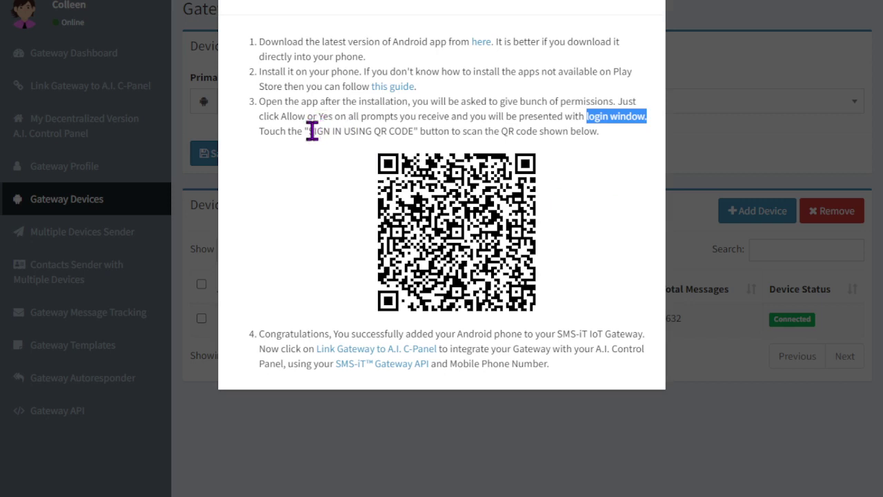
left_click_drag(308, 131, 415, 131)
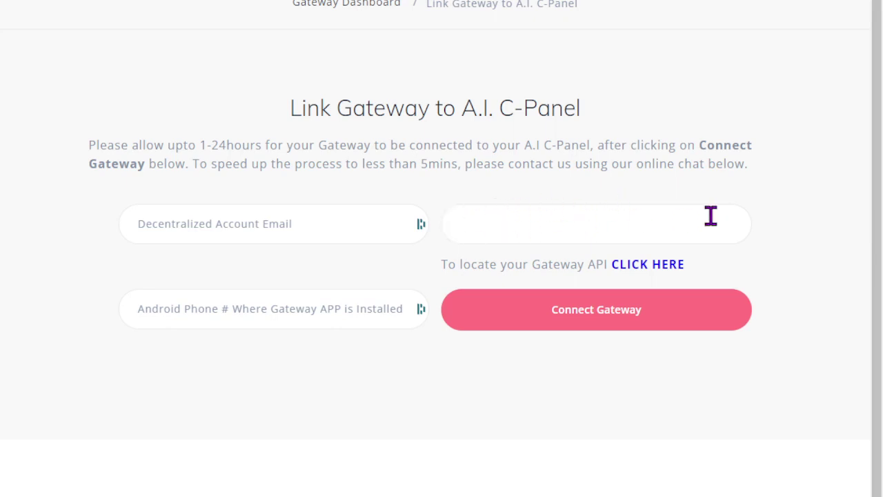
Step: Try the email and Android phone fields in Link Gateway to A.I. C-Panel, leaving them empty
left_click(335, 225)
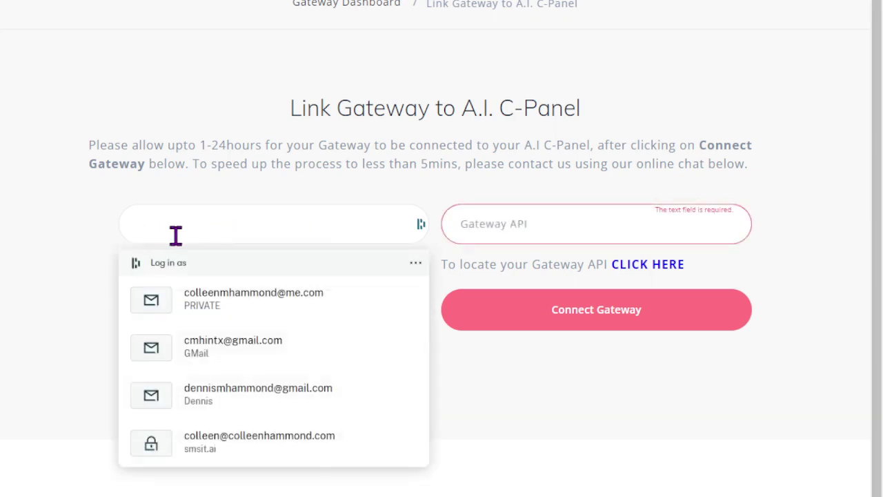
left_click(61, 247)
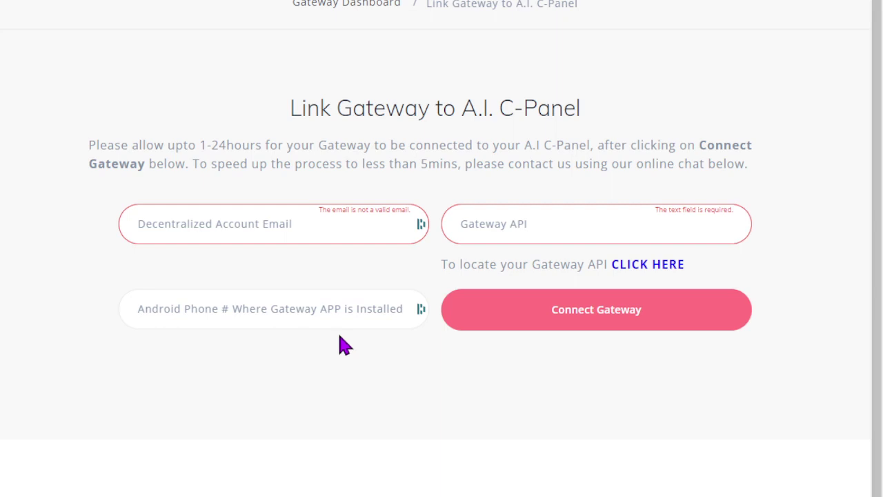
left_click(232, 308)
left_click(608, 429)
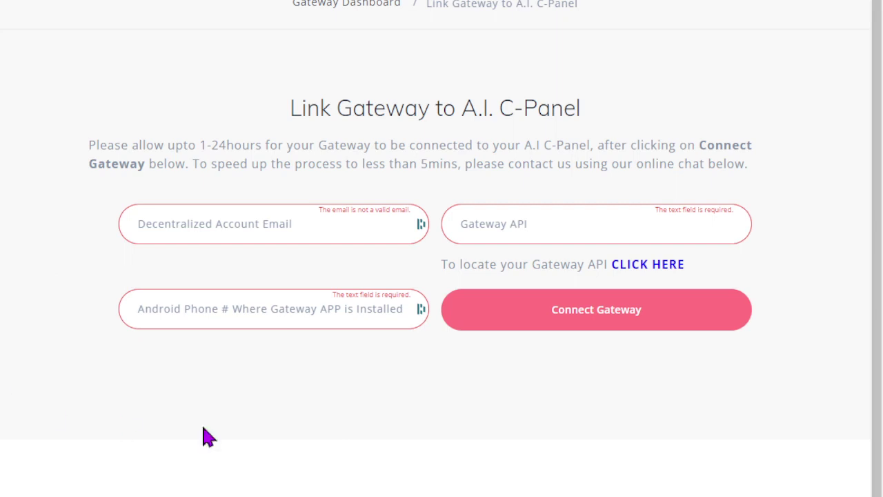
left_click_drag(442, 264, 725, 272)
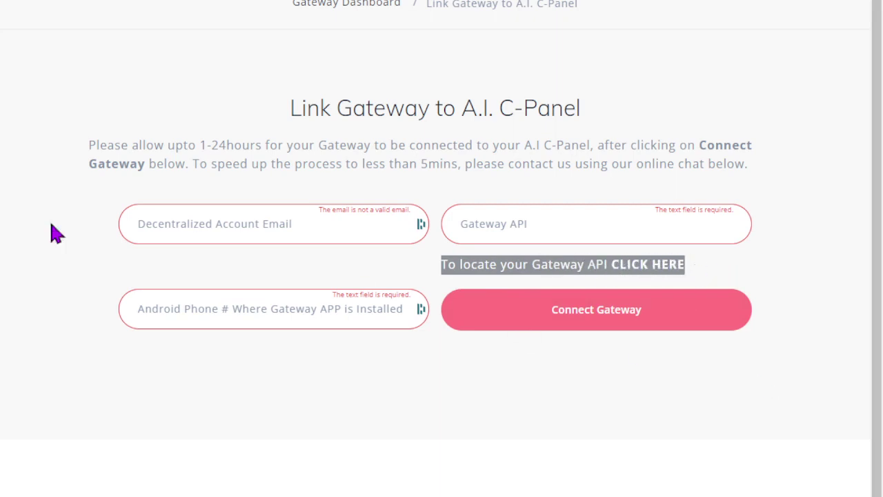
Step: Select the gateway API key on Gateway API, then return via Gateway Dashboard to the Decentralized Dashboard
left_click(651, 263)
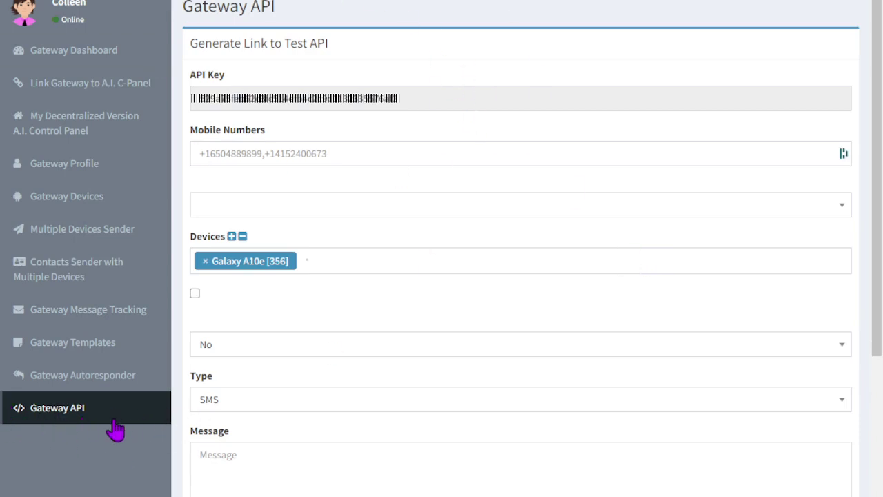
left_click_drag(479, 97, 193, 109)
left_click(540, 104)
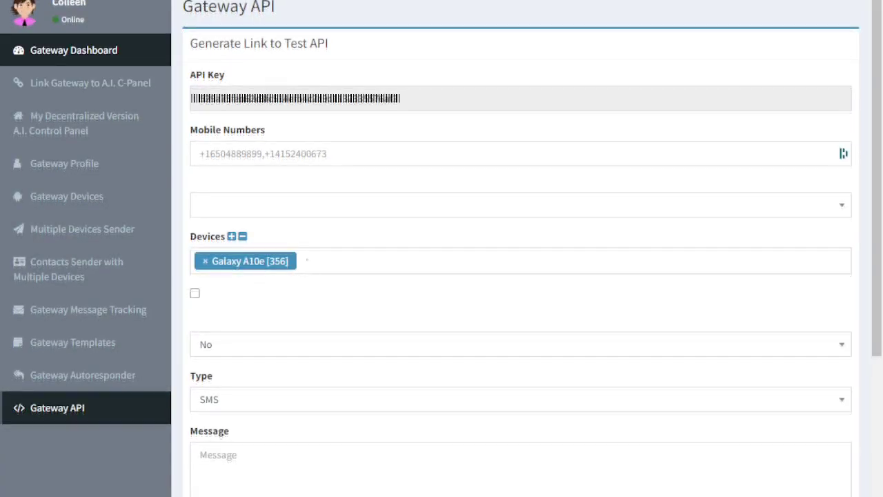
left_click(73, 50)
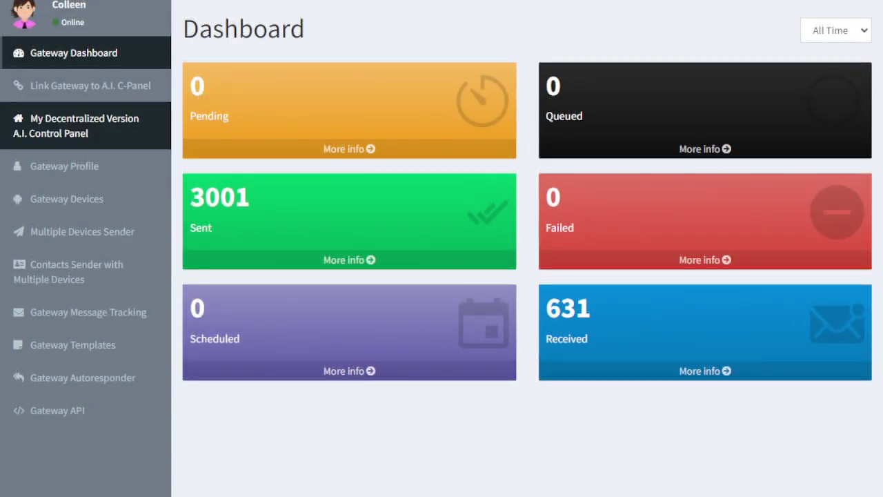
left_click(37, 135)
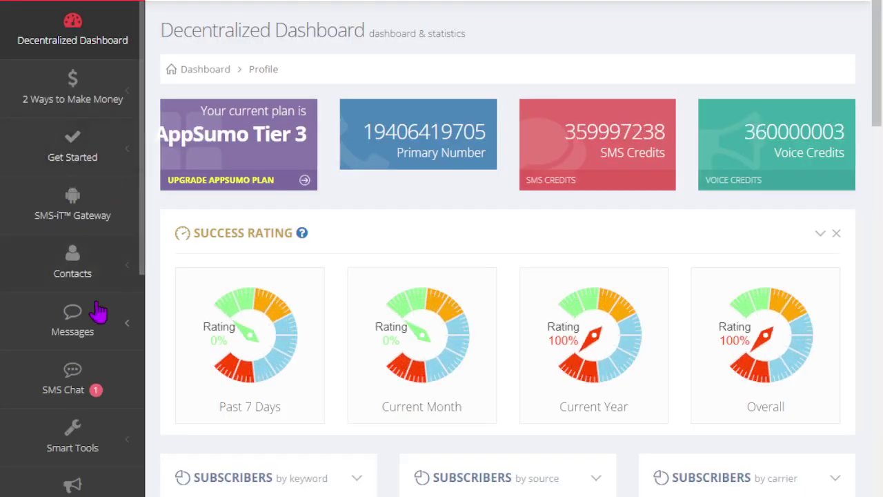
Step: Open Send Single SMS, MMS, OTP, choose Manual recipients and enter a test phone number
left_click(74, 321)
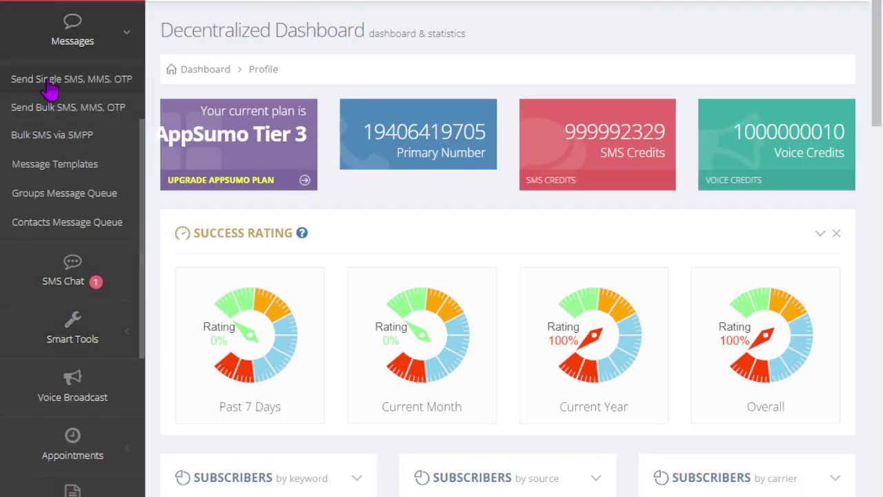
left_click(49, 85)
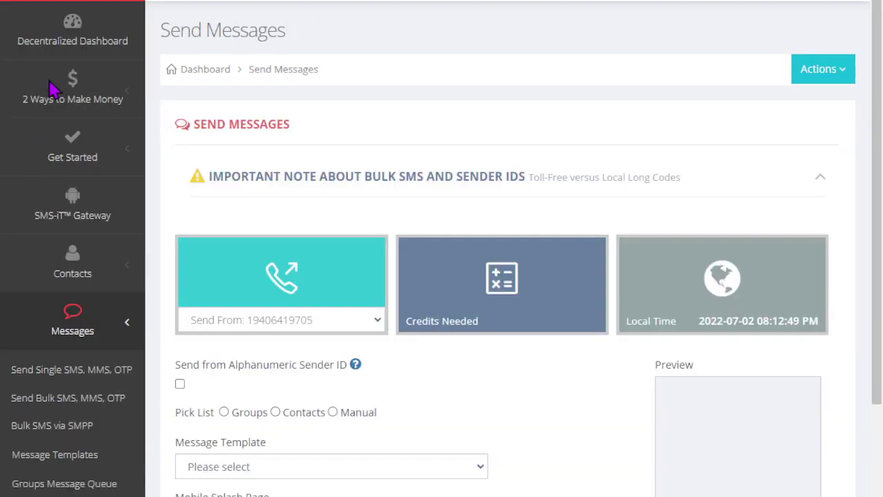
scroll(408, 384, "down", 3)
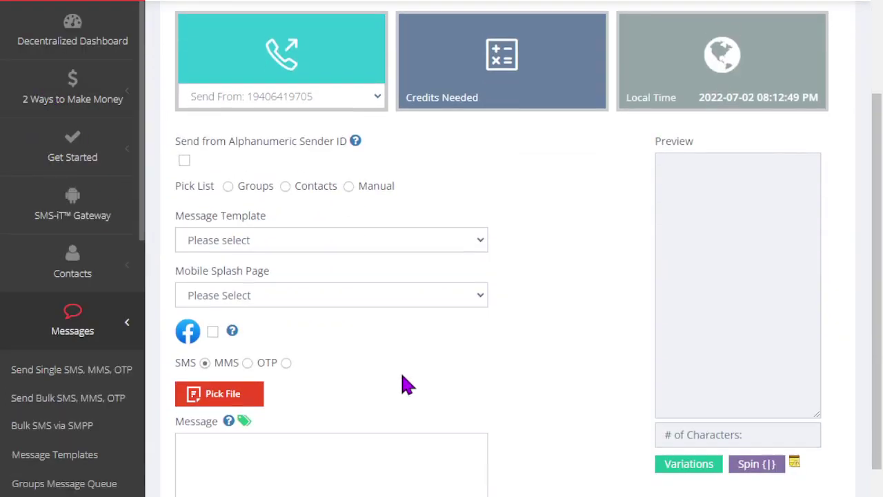
left_click(350, 188)
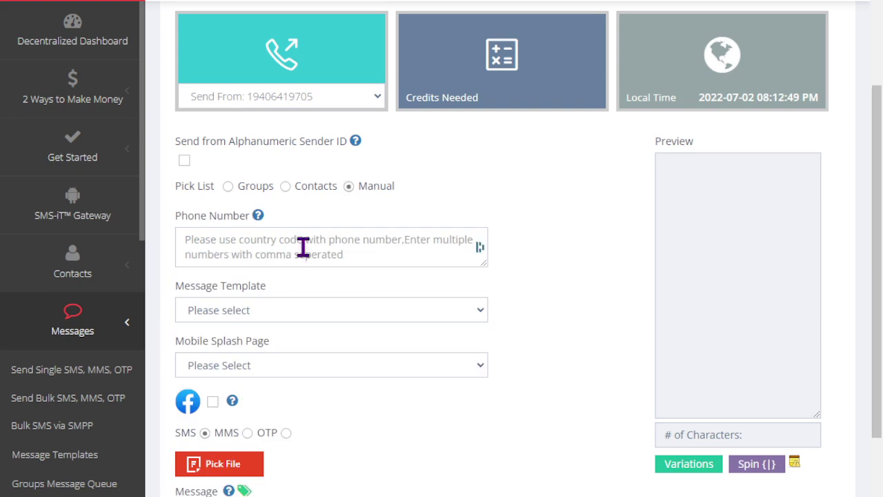
left_click(277, 245)
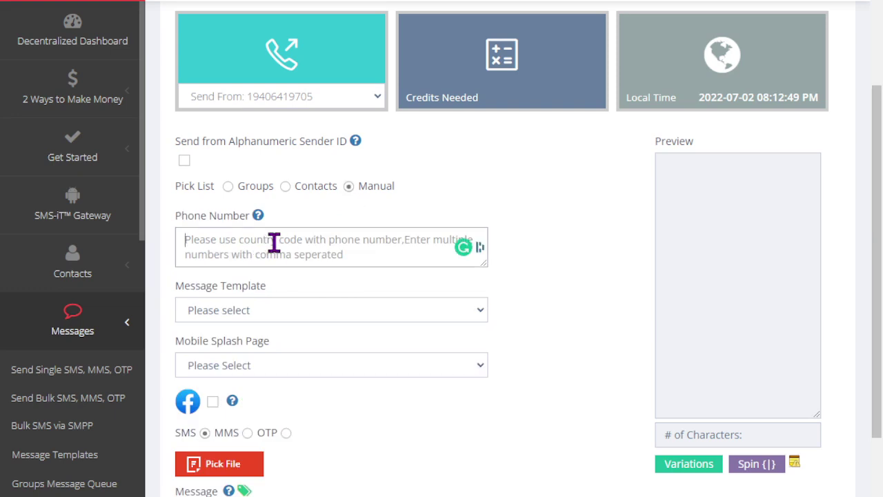
type("1940206")
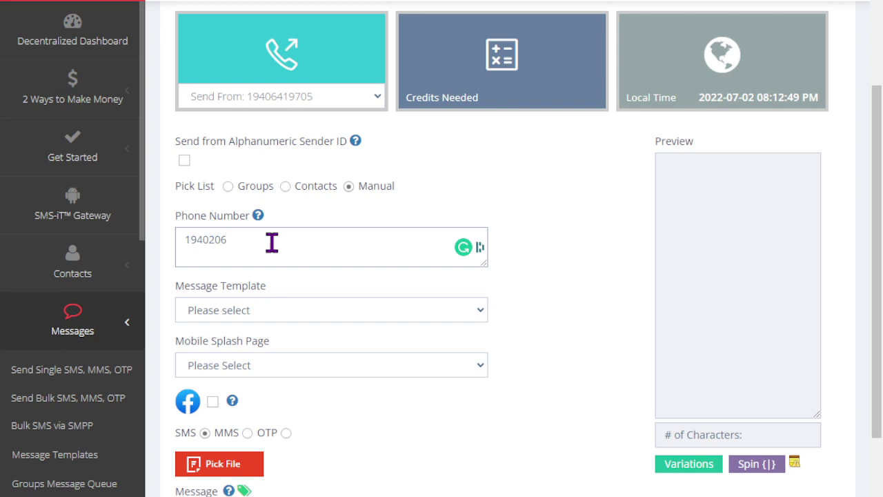
Step: Review the rest of the form, trying the Message Template and Mobile Splash Page choices
scroll(373, 408, "down", 4)
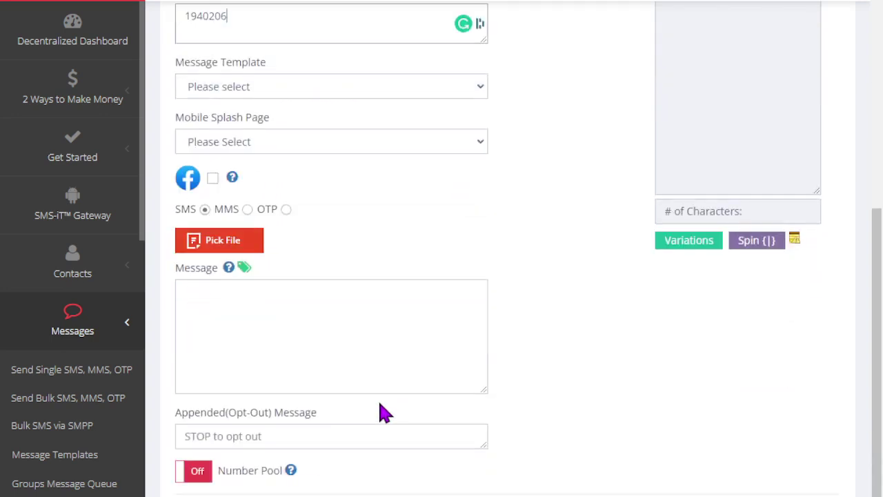
scroll(376, 414, "up", 7)
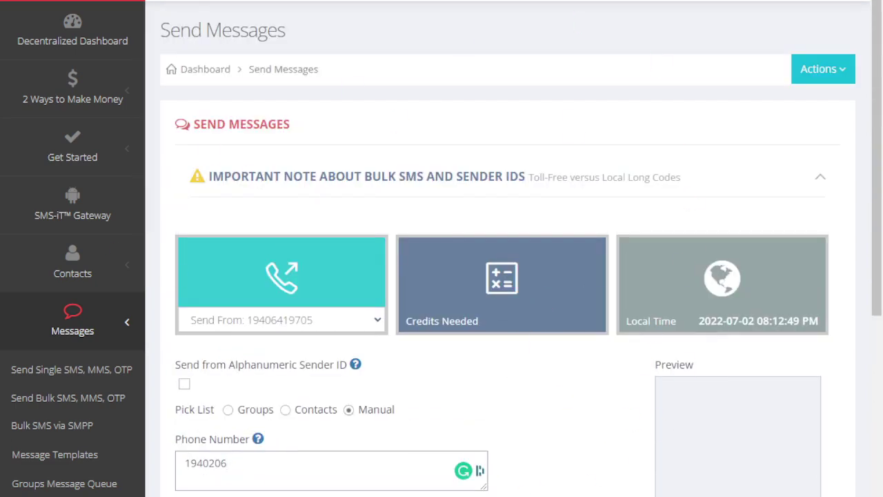
scroll(598, 462, "down", 5)
mouse_move(245, 418)
scroll(246, 418, "down", 2)
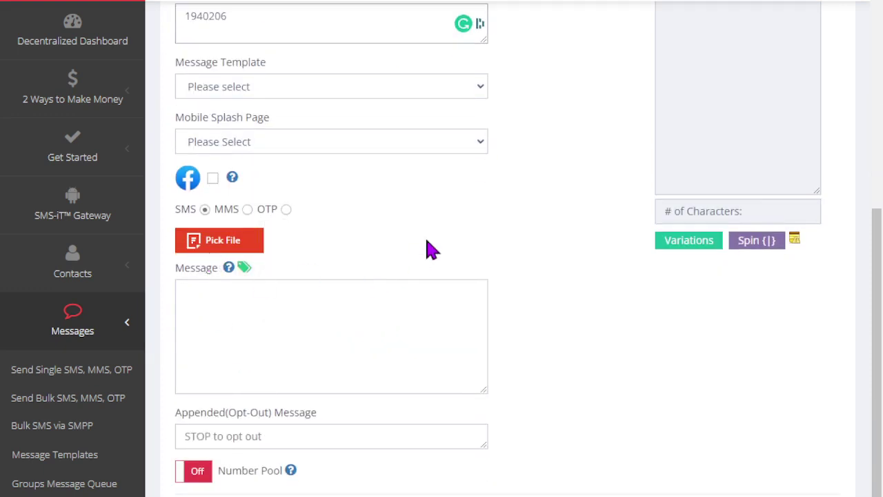
scroll(430, 241, "up", 1)
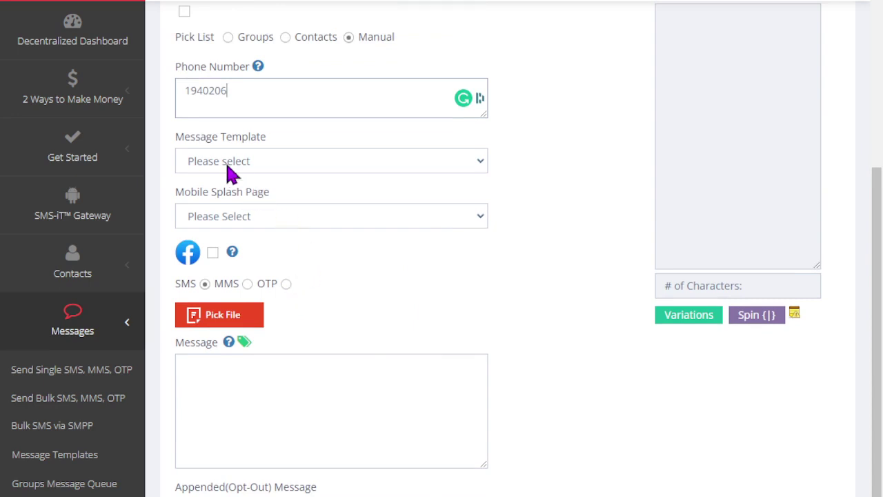
left_click(274, 164)
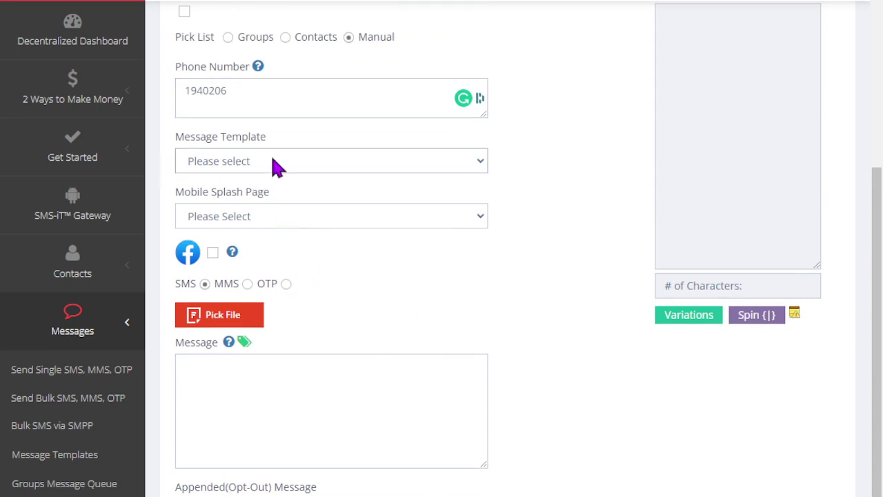
left_click(276, 216)
left_click(590, 365)
scroll(591, 401, "up", 5)
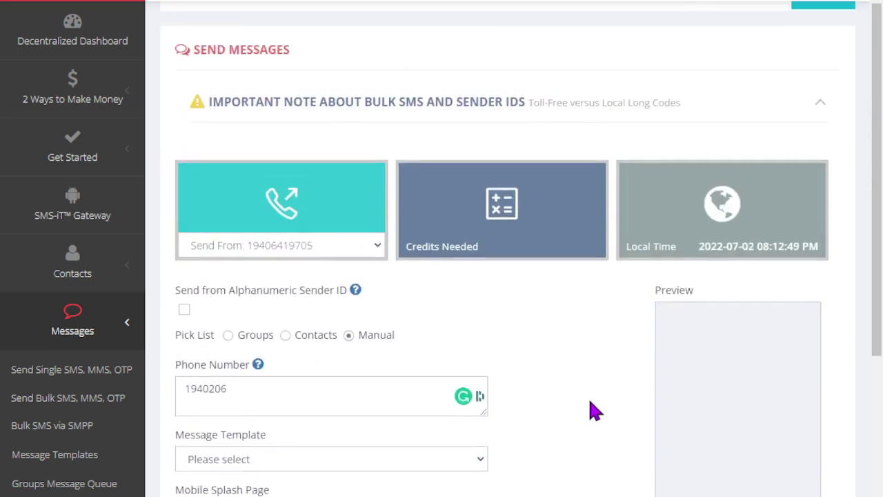